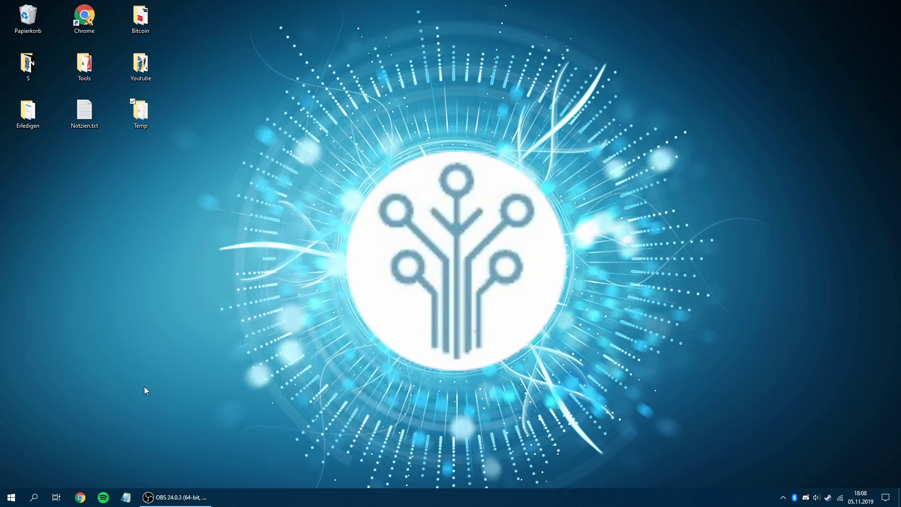
Step: Search Windows for "netzwer" and open the network connections overview (Netzwerkverbindungen anzeigen)
left_click(11, 501)
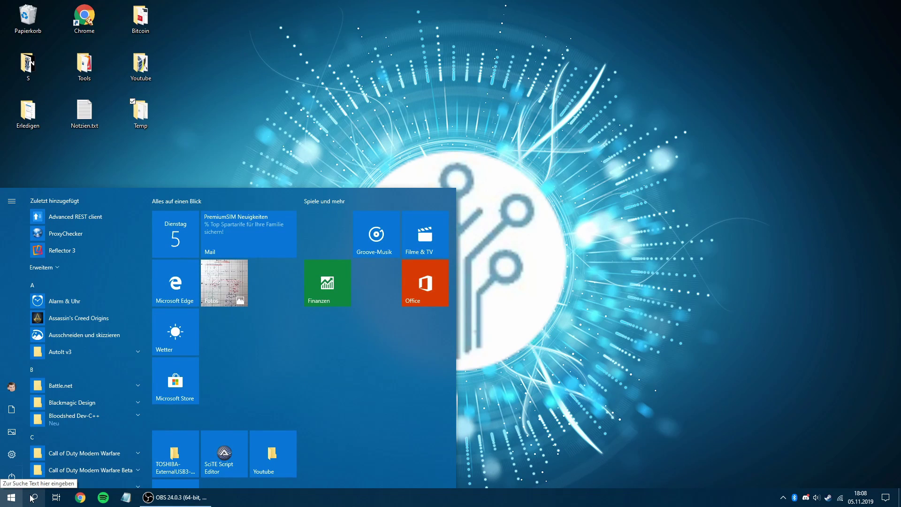
type("netz")
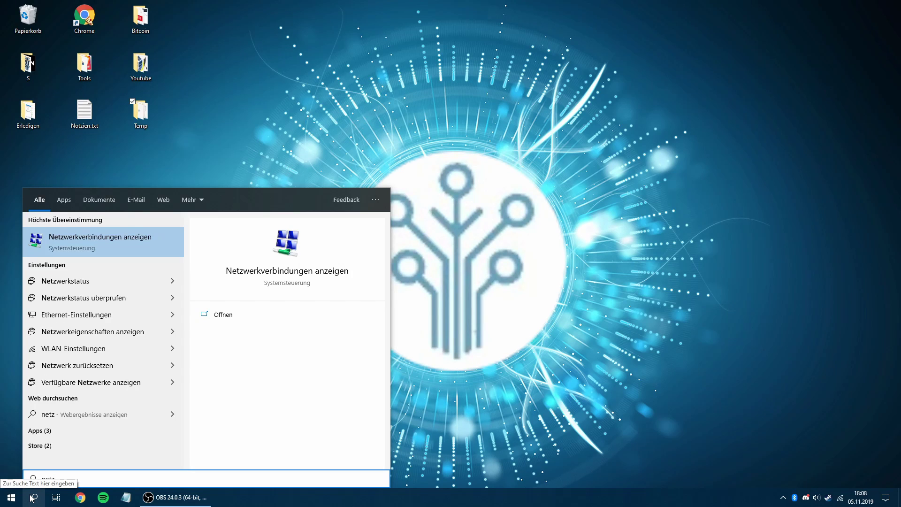
type("wer")
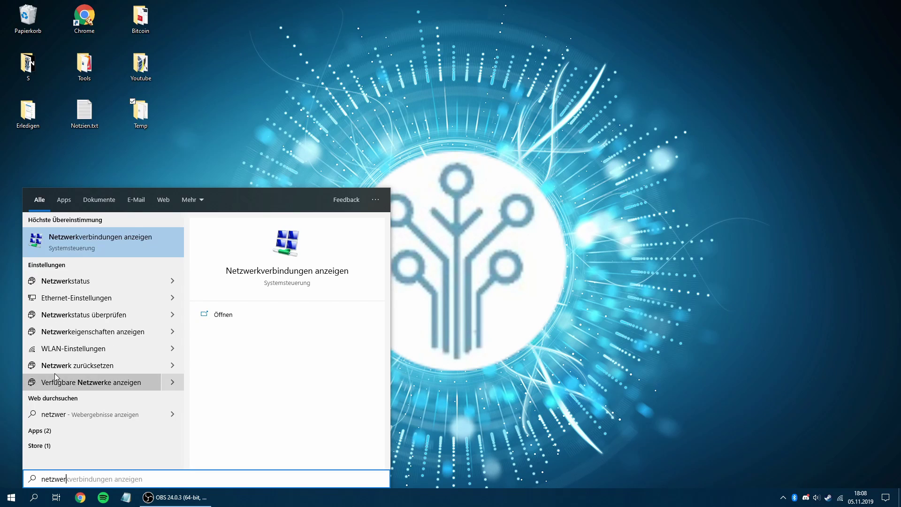
left_click(99, 243)
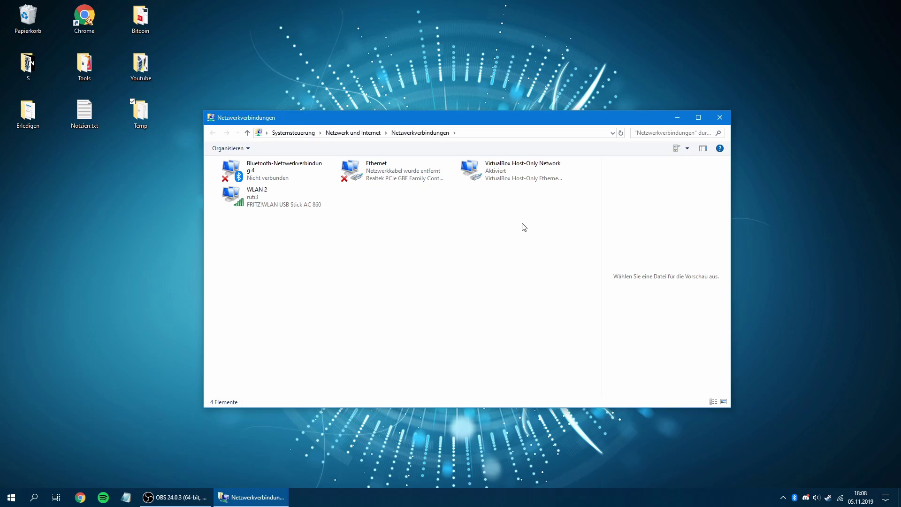
Step: Open the IPv4 (TCP/IPv4) properties of the WLAN 2 adapter and select "Folgende IP-Adresse verwenden" for manual addressing
left_click(264, 210)
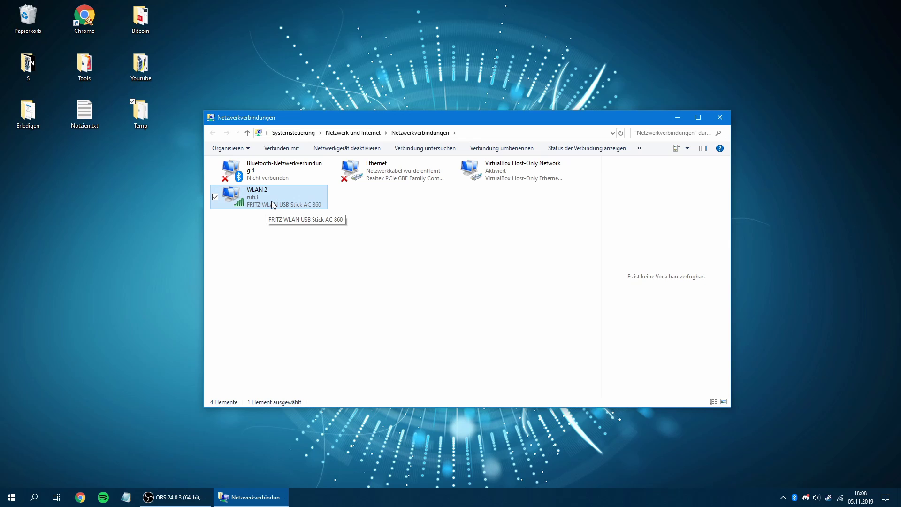
right_click(272, 202)
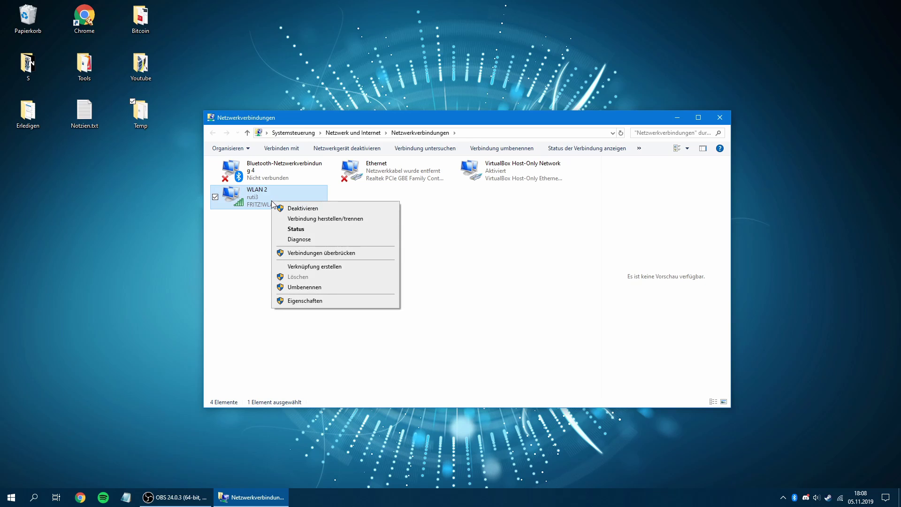
left_click(320, 302)
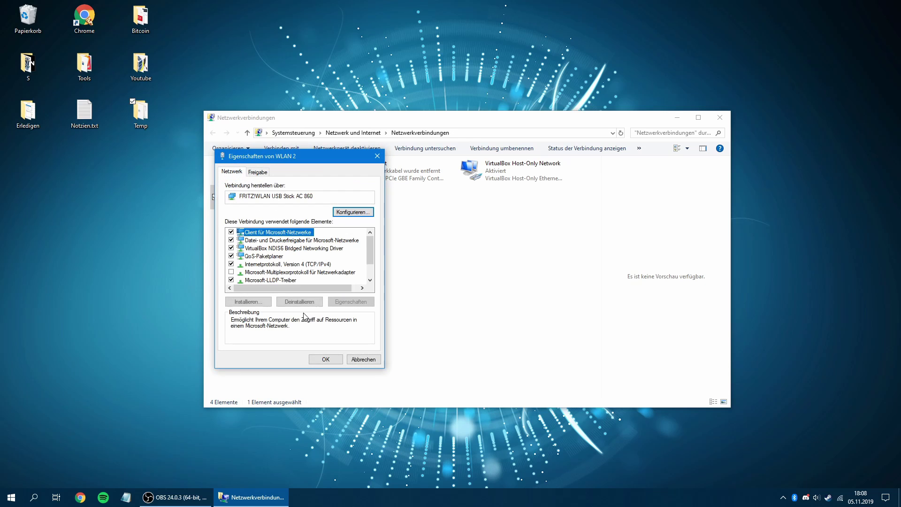
left_click(306, 264)
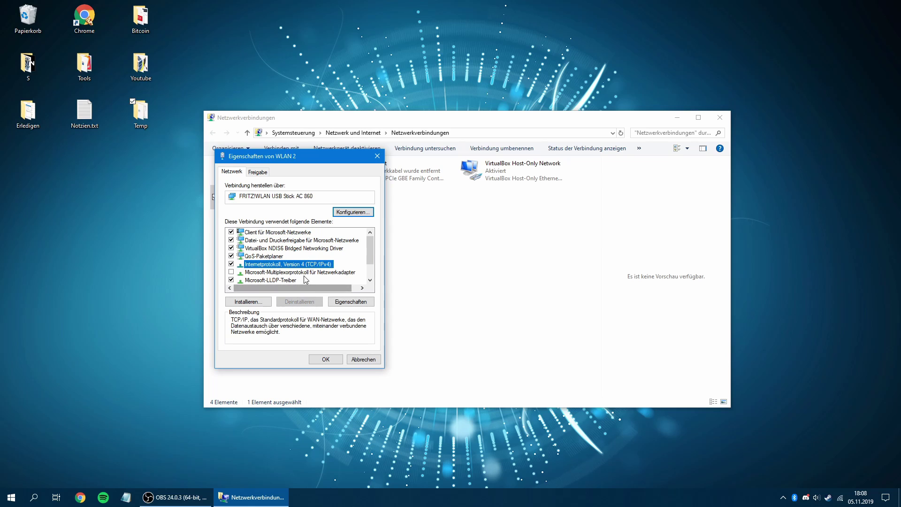
left_click(353, 303)
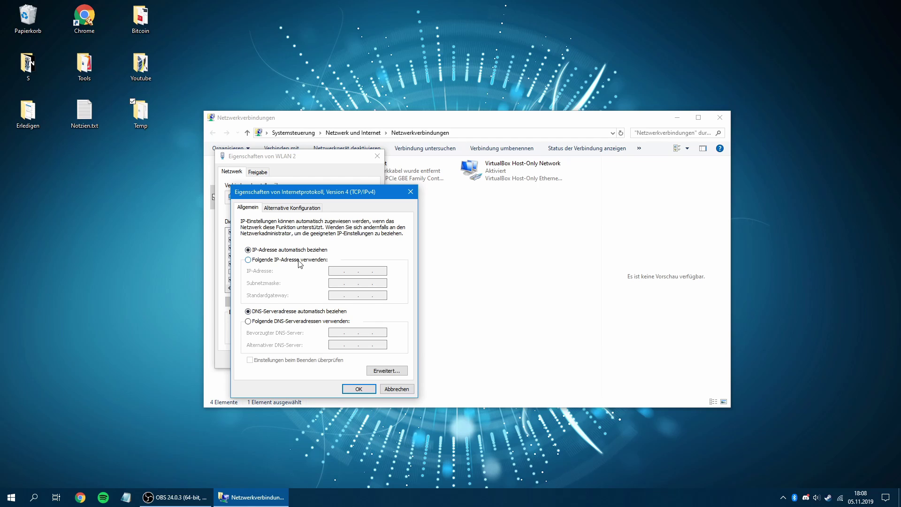
left_click(248, 259)
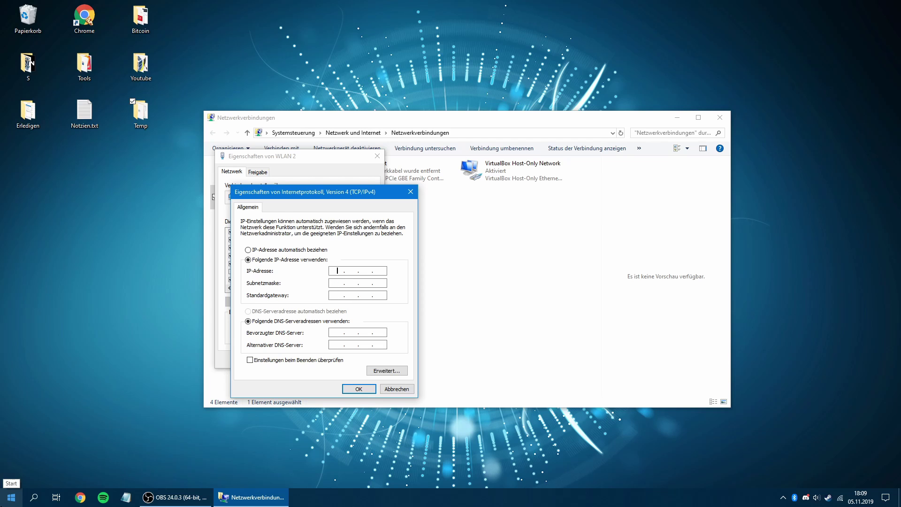
Step: Open the command prompt, run ipconfig, and look up the IPv4 address of the WLAN 2 adapter
left_click(11, 497)
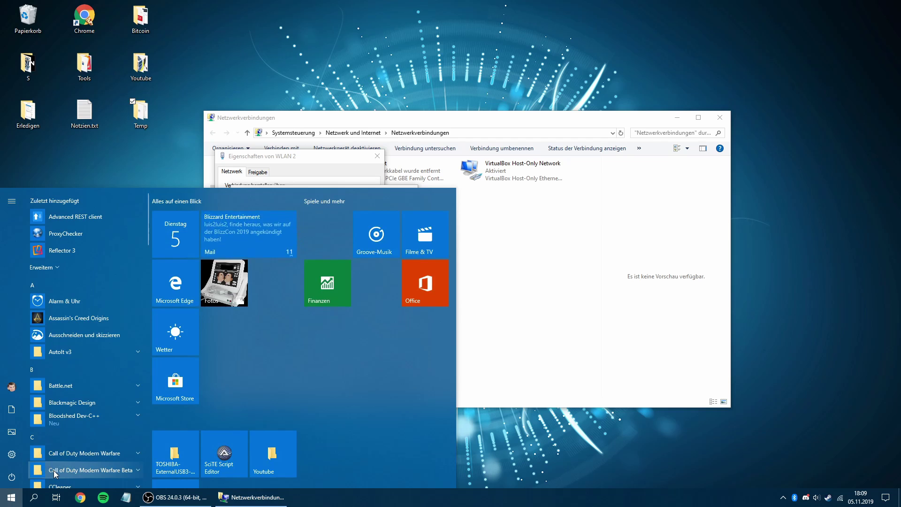
type("cmd")
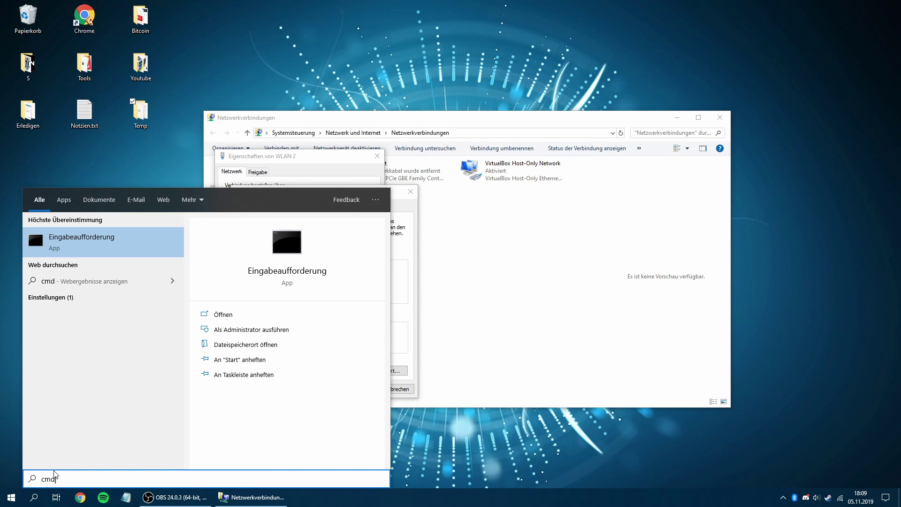
key("Return")
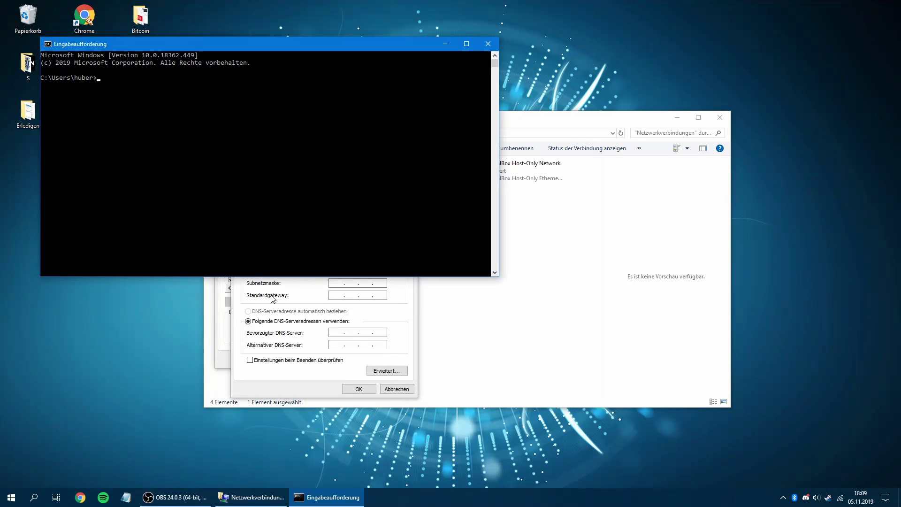
left_click(221, 137)
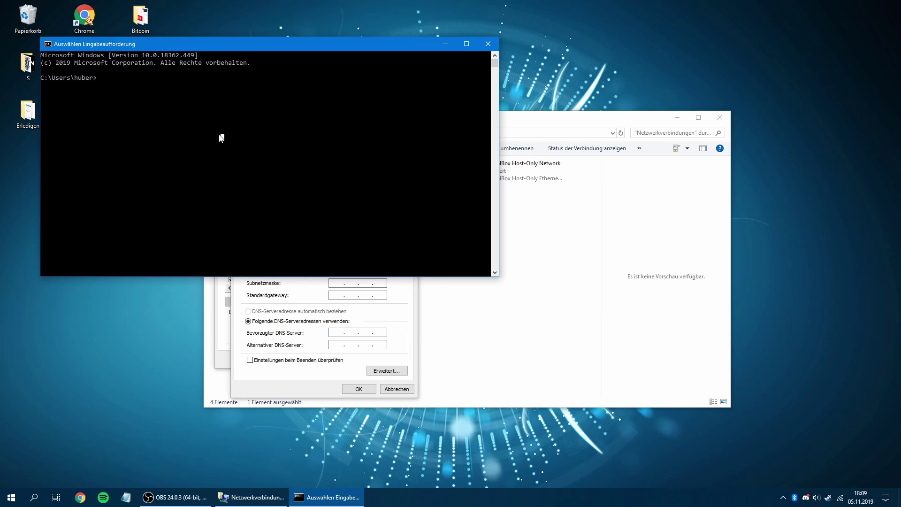
type("ipconfig")
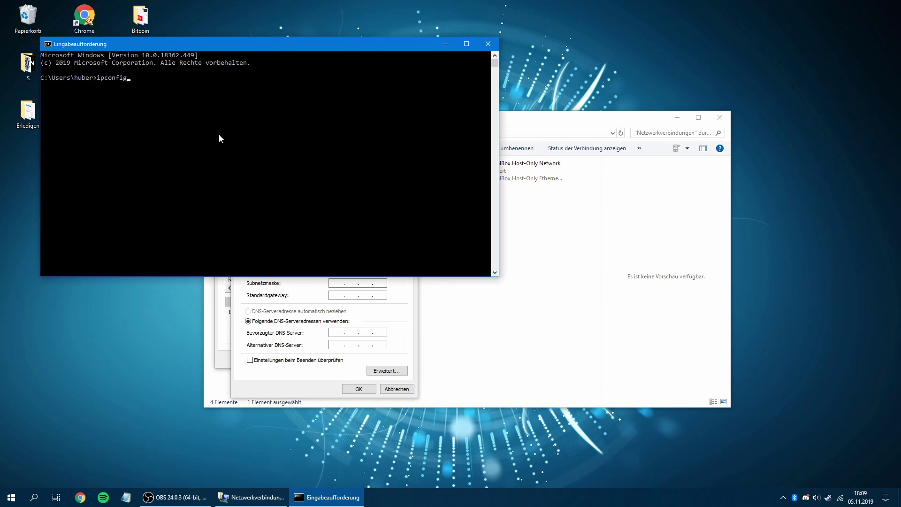
key("Return")
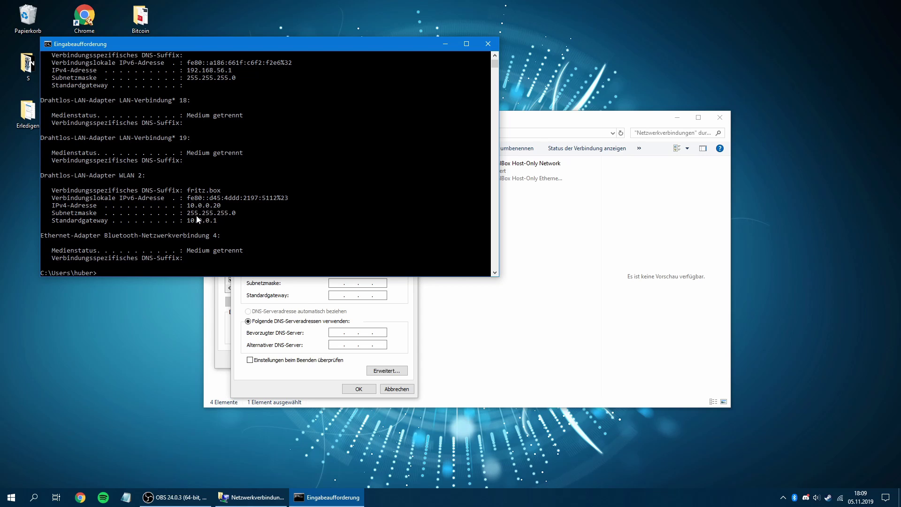
left_click_drag(187, 214, 218, 208)
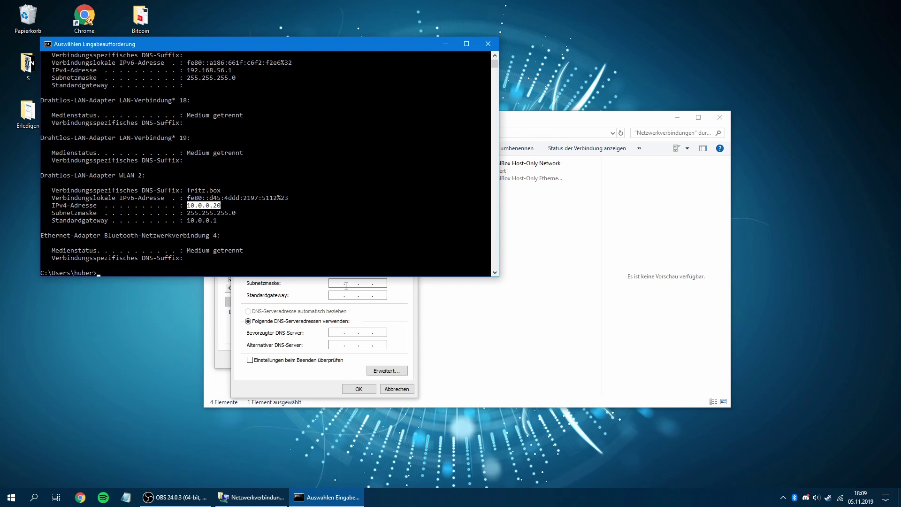
Step: Enter 10.0.0.21 as the static IP address in the IPv4 properties
left_click(336, 295)
left_click(330, 271)
type("1")
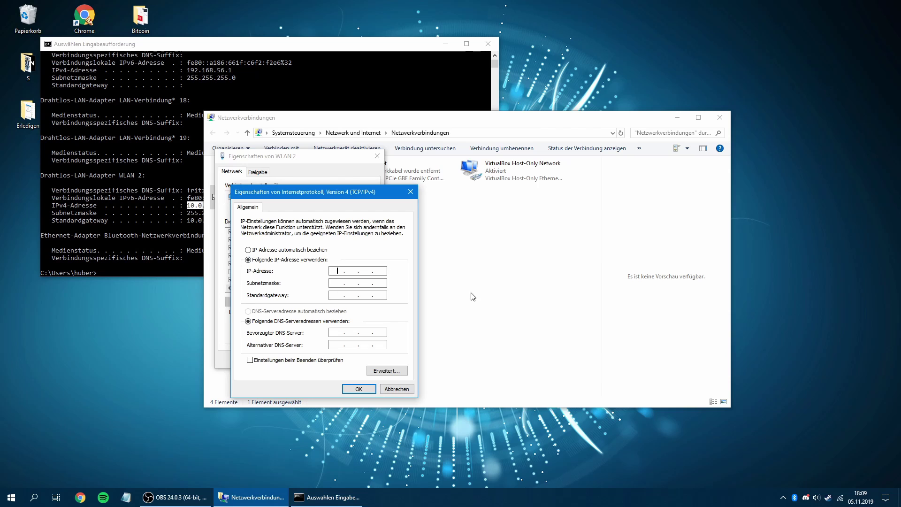
type("0.0.0.21")
Step: Check the WLAN 2 subnet mask in the ipconfig output and set the IPv4 subnet mask to 255.255.255.0
left_click(188, 217)
left_click_drag(184, 213, 240, 217)
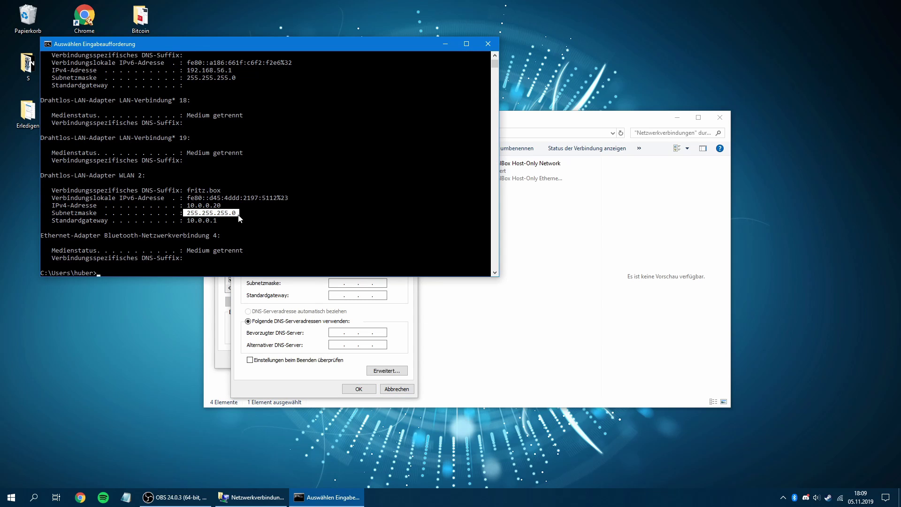
left_click(338, 283)
left_click_drag(333, 283, 338, 284)
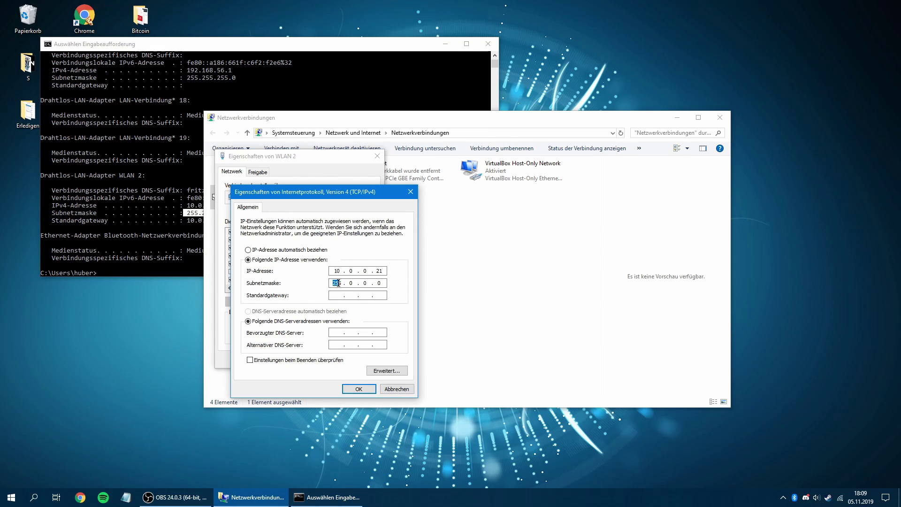
left_click(349, 284)
type("255.255")
Step: Check the WLAN 2 default gateway in the ipconfig output and set the IPv4 default gateway to 10.0.0.1
left_click(339, 295)
left_click(187, 223)
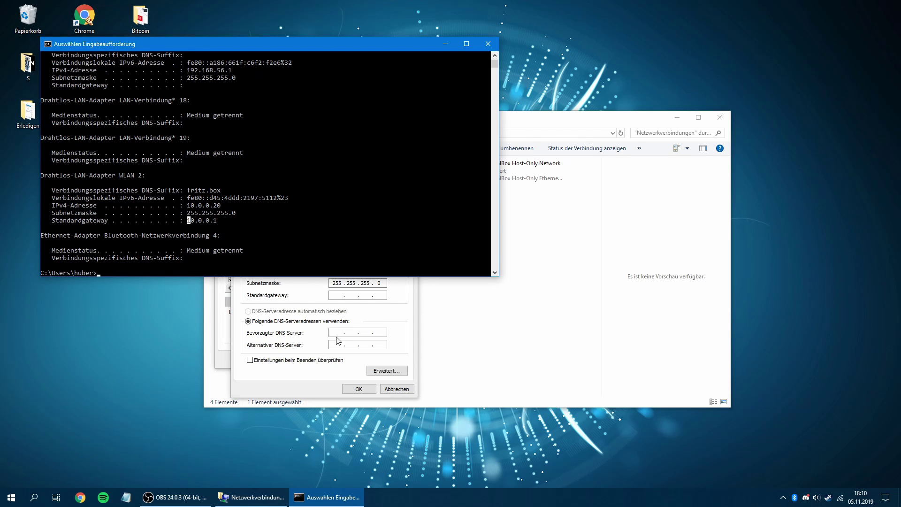
left_click(346, 297)
type("1")
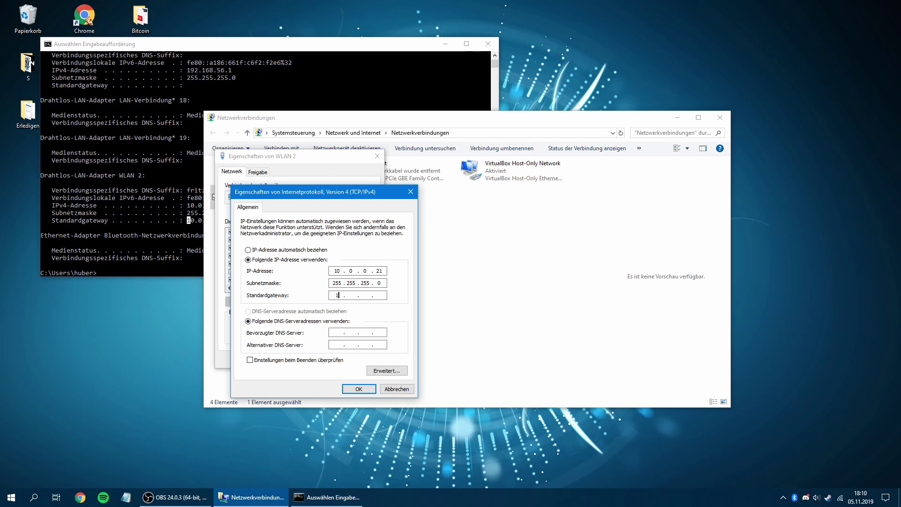
type("0.0.0.1")
Step: Examine the beginning of the IPv4 address listed for the other adapter above LAN-Verbindung* 18 in the ipconfig output
left_click(187, 73)
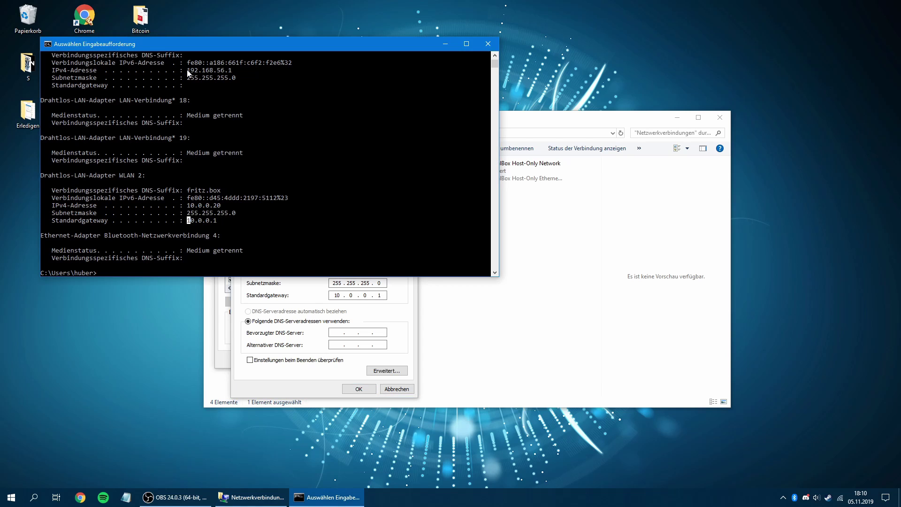
left_click_drag(187, 71, 198, 71)
left_click(336, 283)
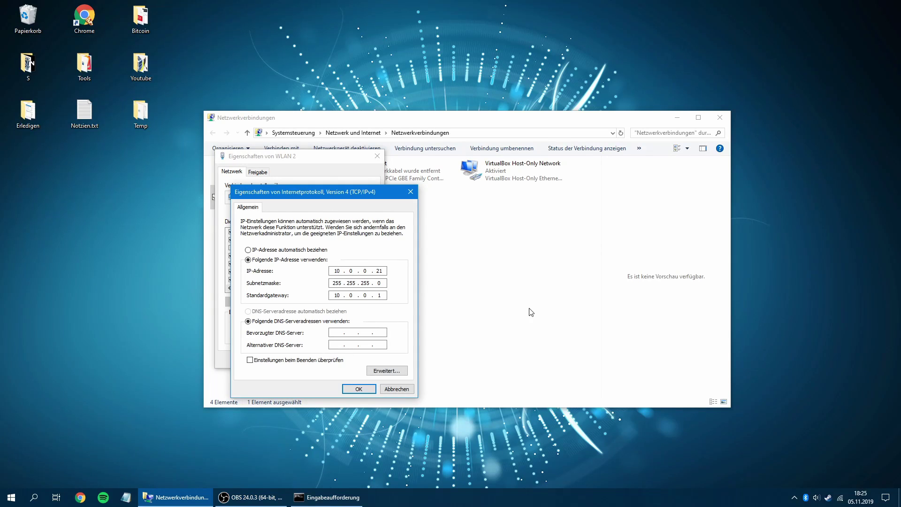
Step: Set the preferred DNS server to 10.0.0.1 in the IPv4 properties
left_click(336, 333)
type("10 . . .")
key("Tab")
type("0")
double_click(337, 295)
double_click(341, 271)
left_click(356, 334)
type("0.1")
Step: Set the alternative DNS server to 8.8.8.8, accept the IPv4 settings, and close the WLAN 2 properties
left_click(344, 346)
type("8")
type("8.8")
type("8")
left_click(366, 390)
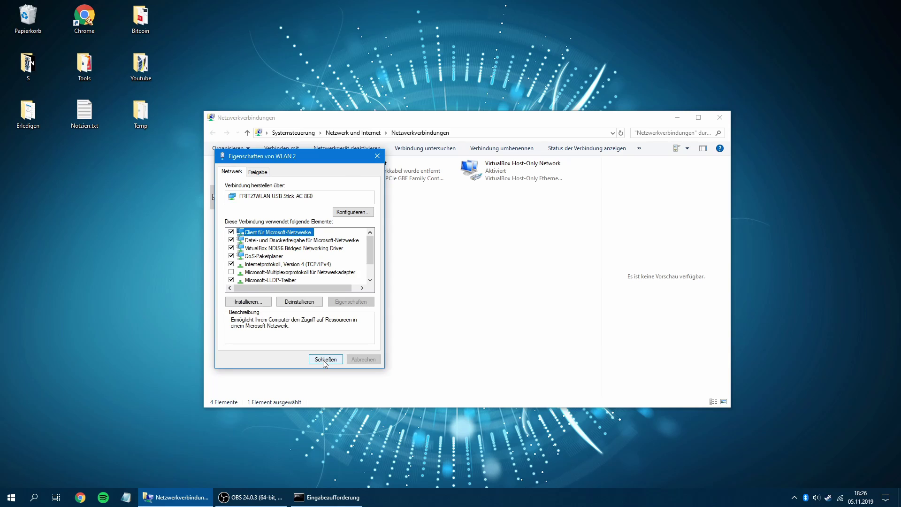
left_click(325, 360)
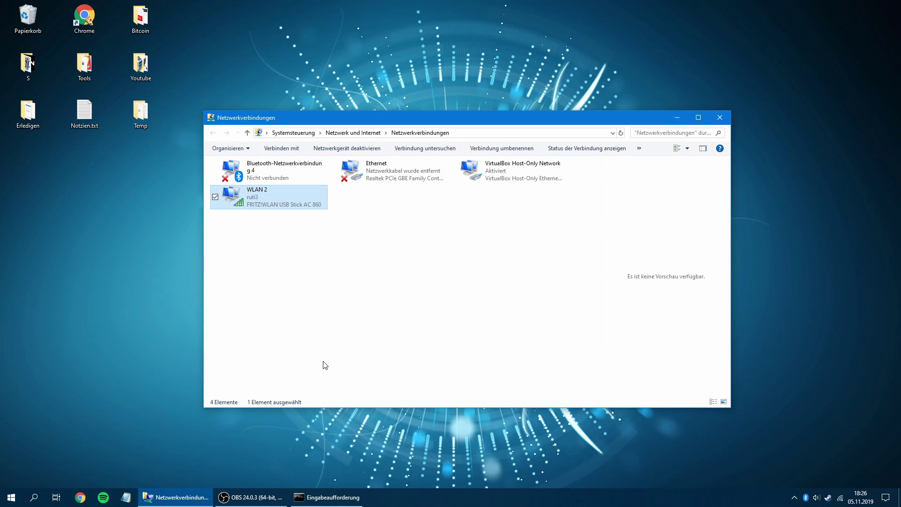
Step: Run ipconfig in the command prompt and check the IPv4 address assigned to the WLAN 2 adapter
left_click(312, 498)
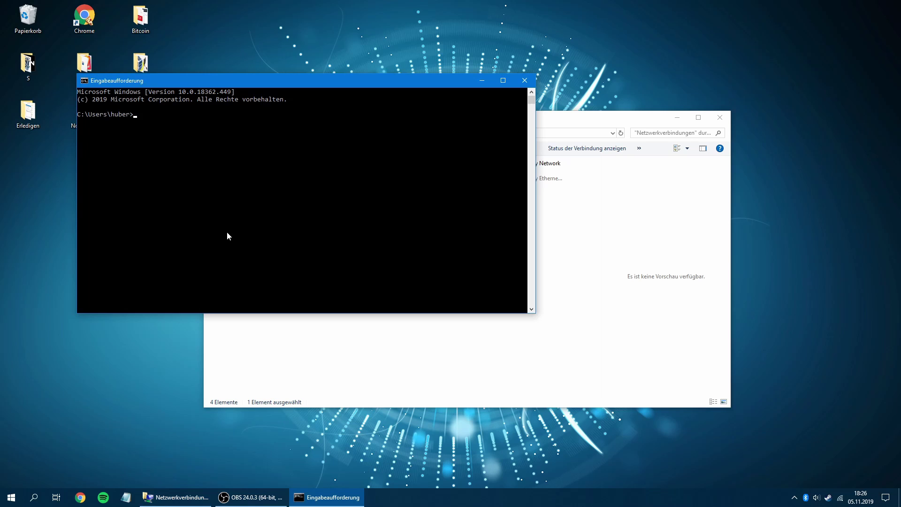
type("ipconfig")
key("Return")
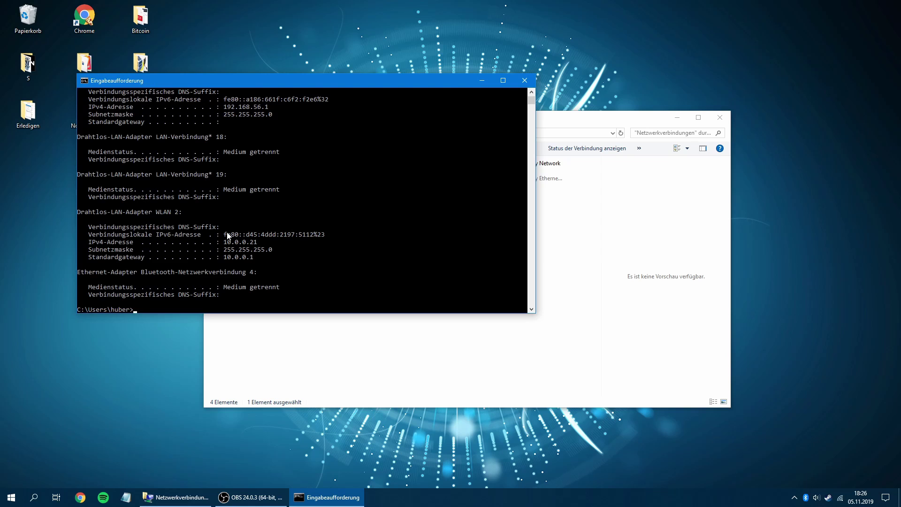
left_click_drag(261, 243, 224, 243)
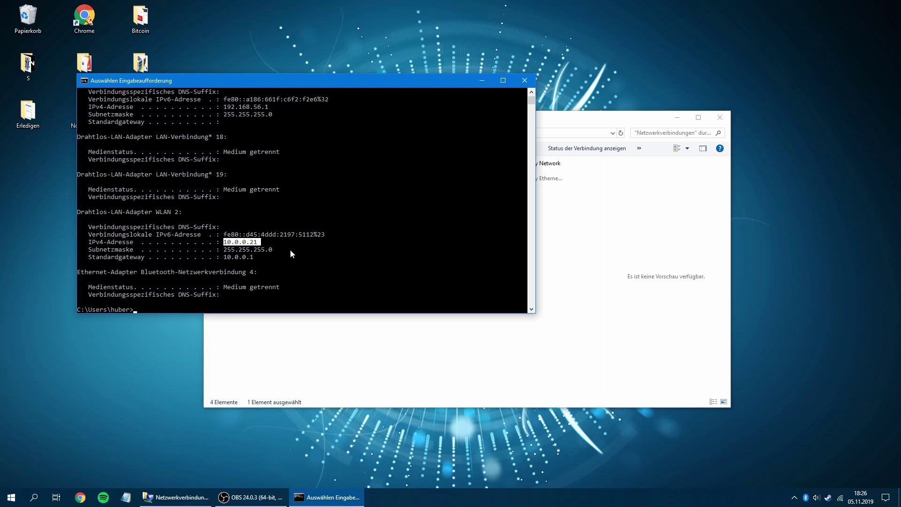